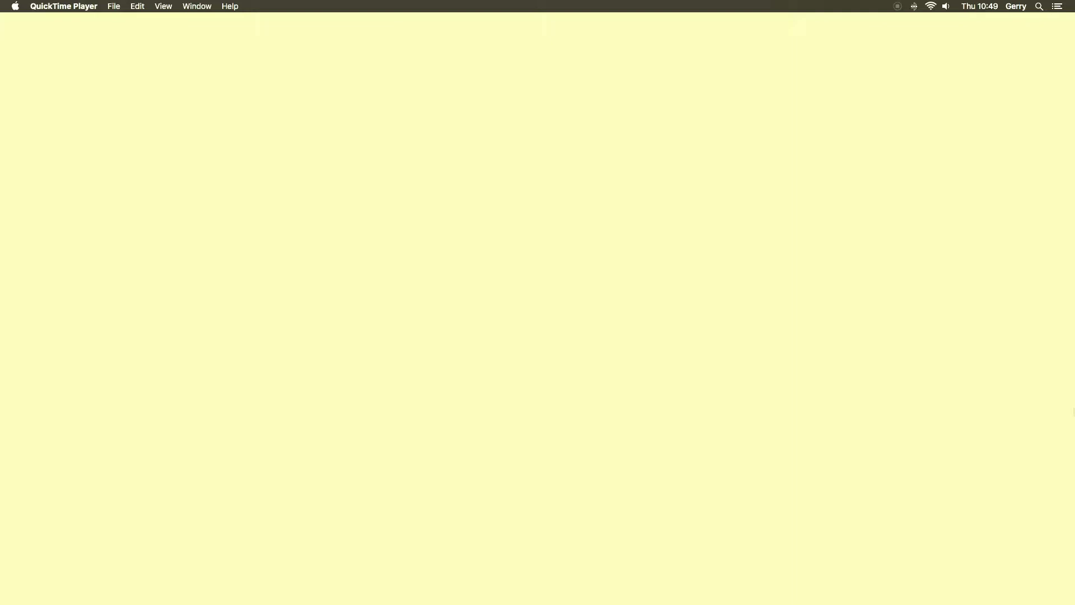
# Step: Look over the dScript page in the browser, then close the browser window
pyautogui.moveTo(1, 188)
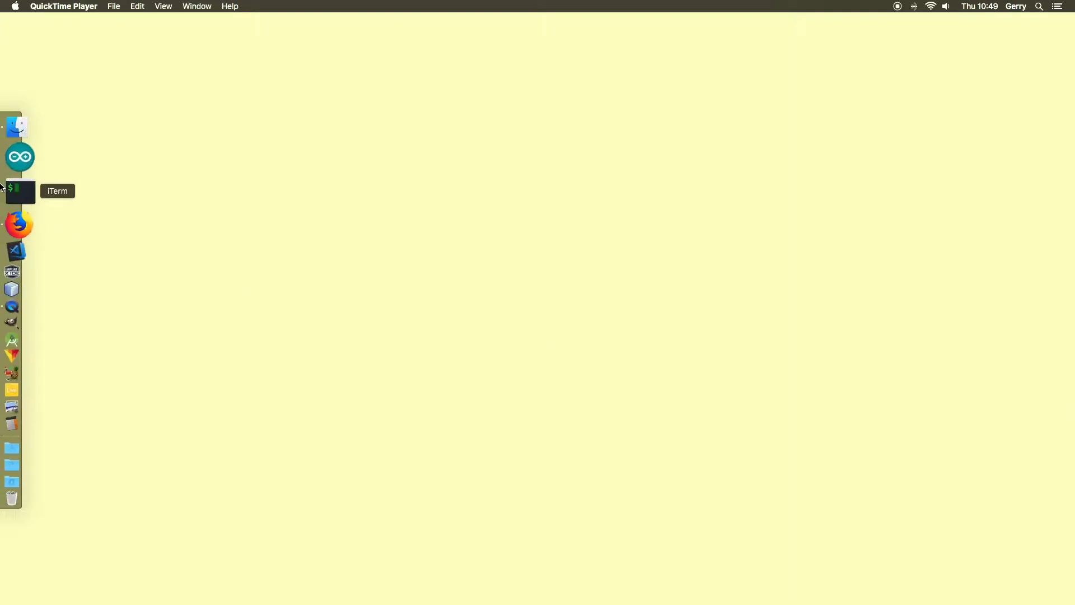
pyautogui.click(11, 214)
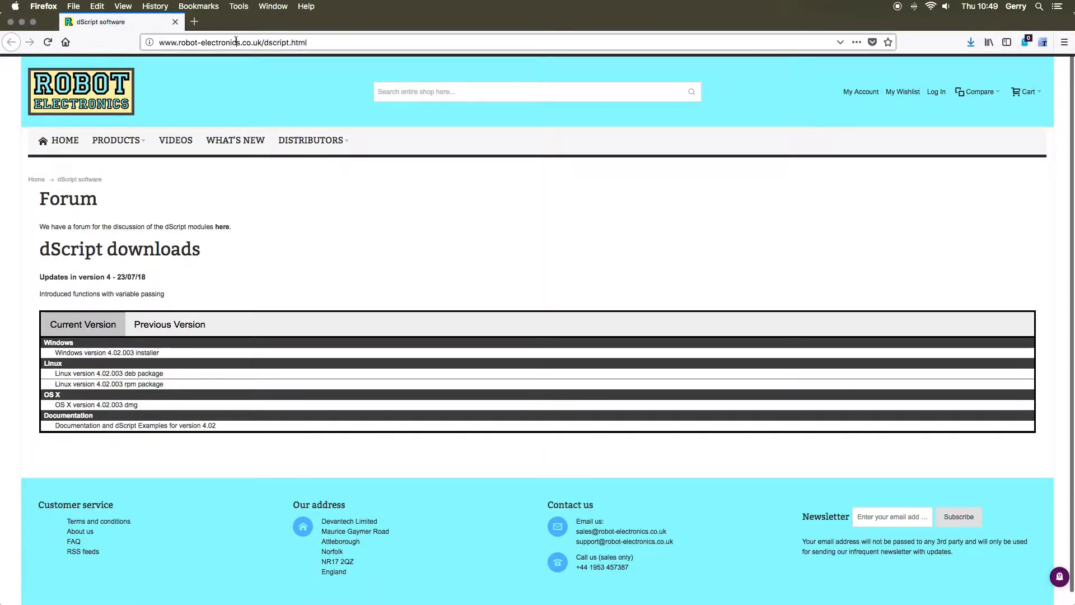
pyautogui.click(236, 41)
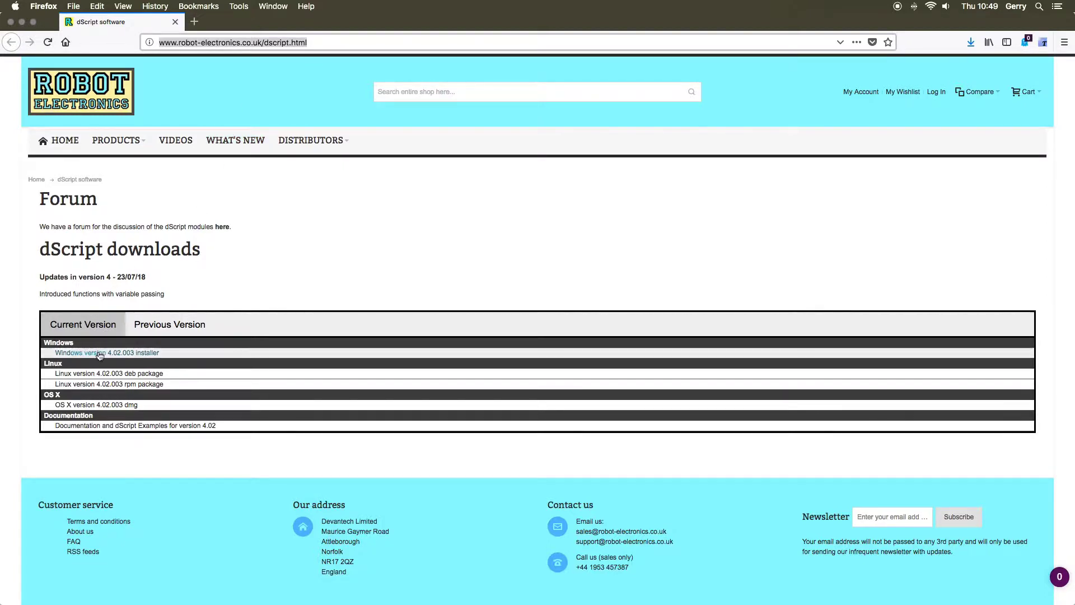
pyautogui.scroll(-1, 96, 406)
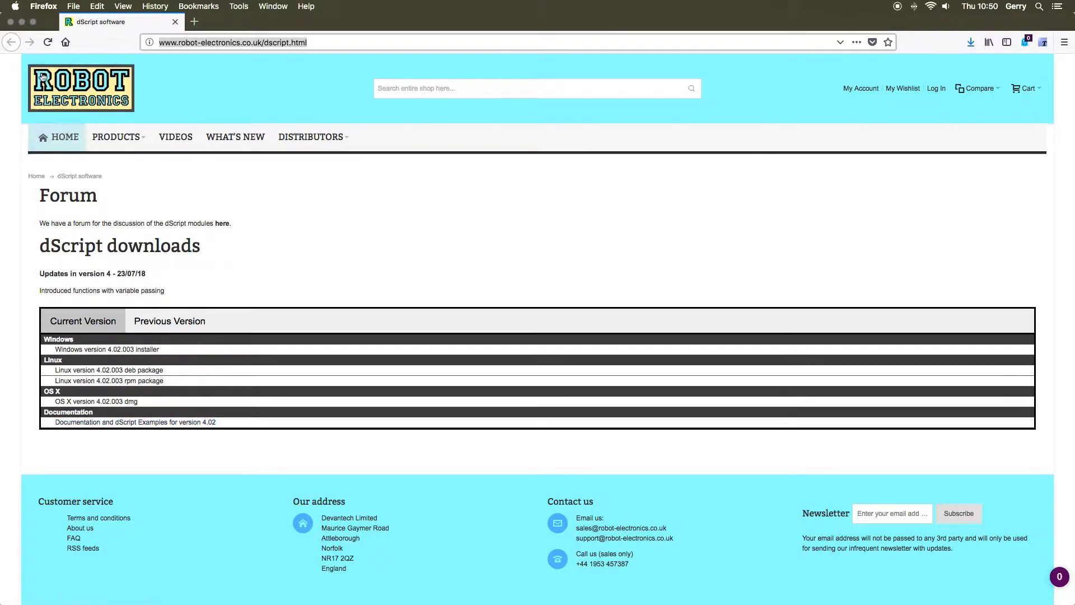
pyautogui.click(10, 22)
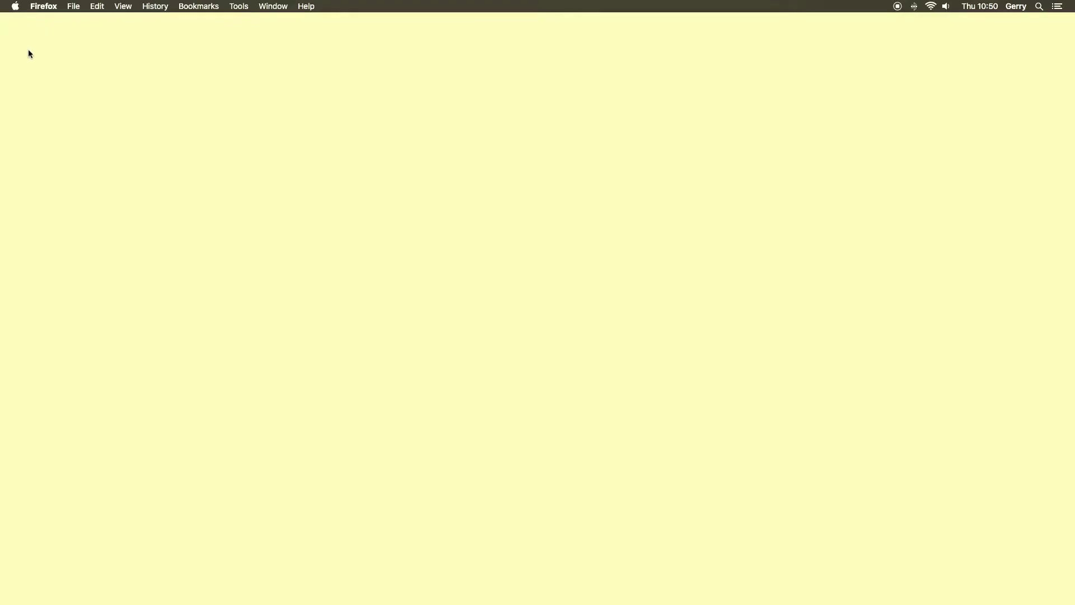
# Step: Browse Documents > dScriptPublish-4.02 to Utilities and launch Devantech Module Finder.jar
pyautogui.click(17, 155)
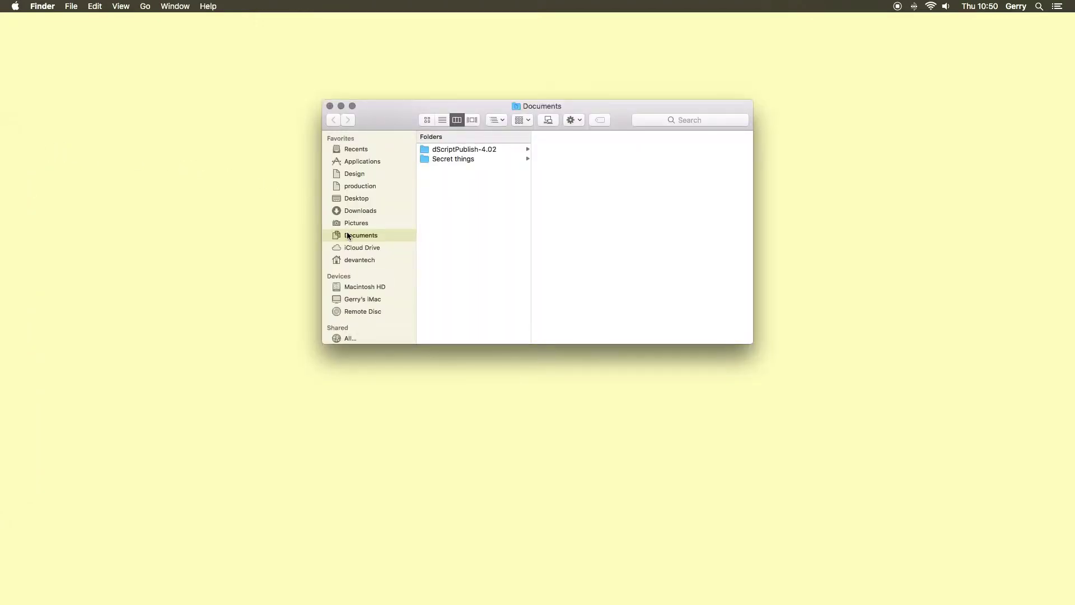
pyautogui.click(459, 151)
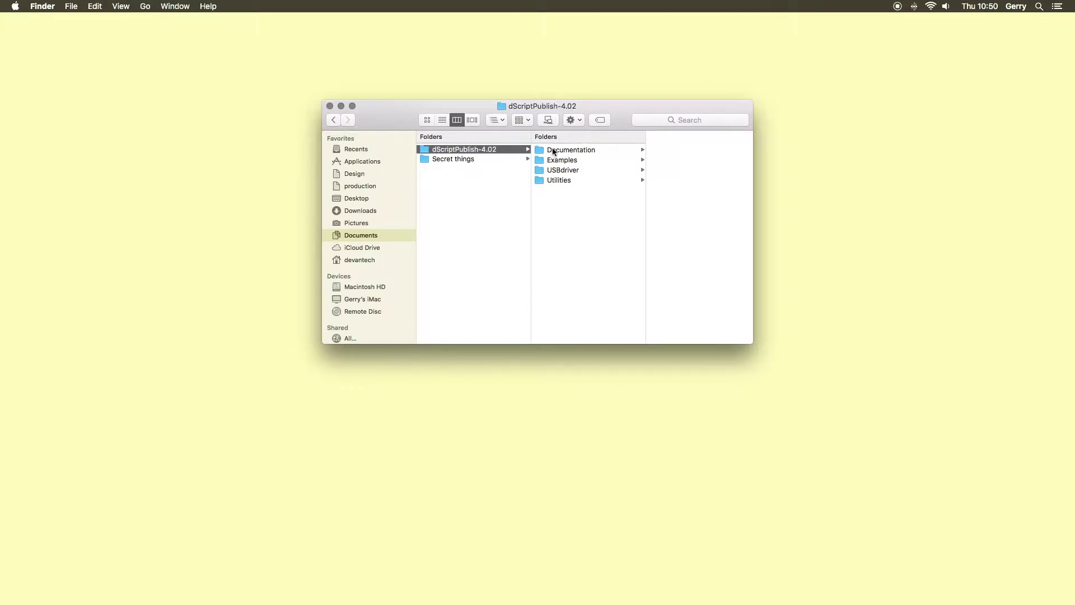
pyautogui.click(553, 151)
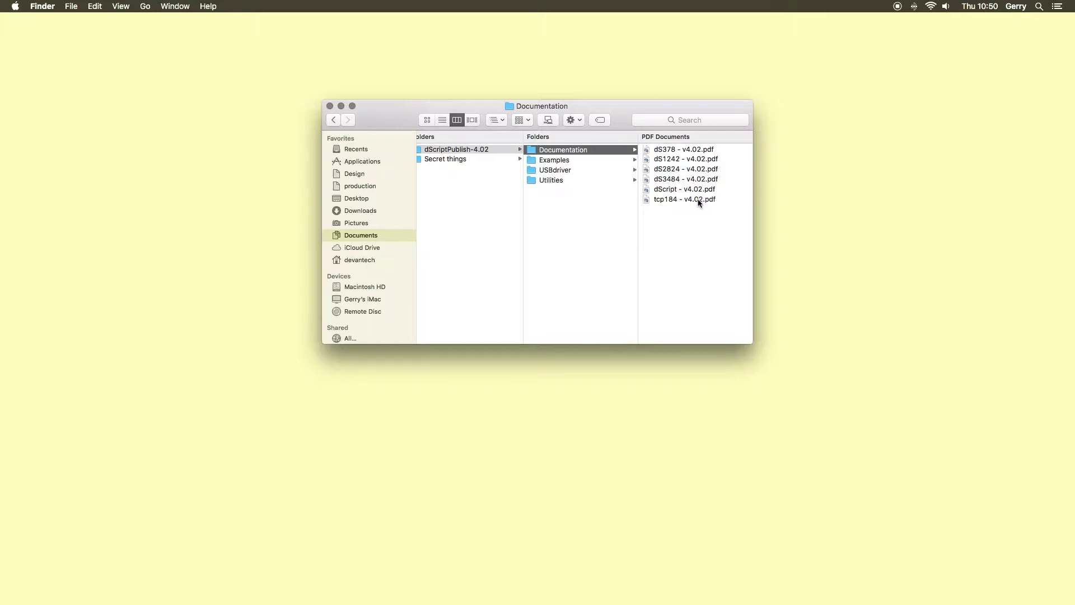
pyautogui.click(569, 162)
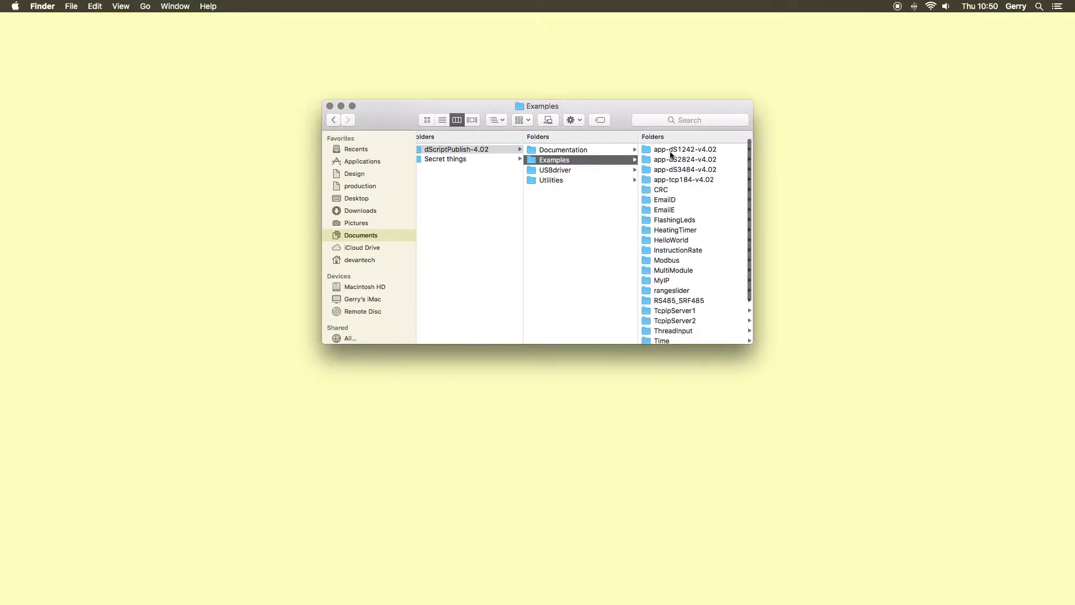
pyautogui.scroll(-5, 670, 154)
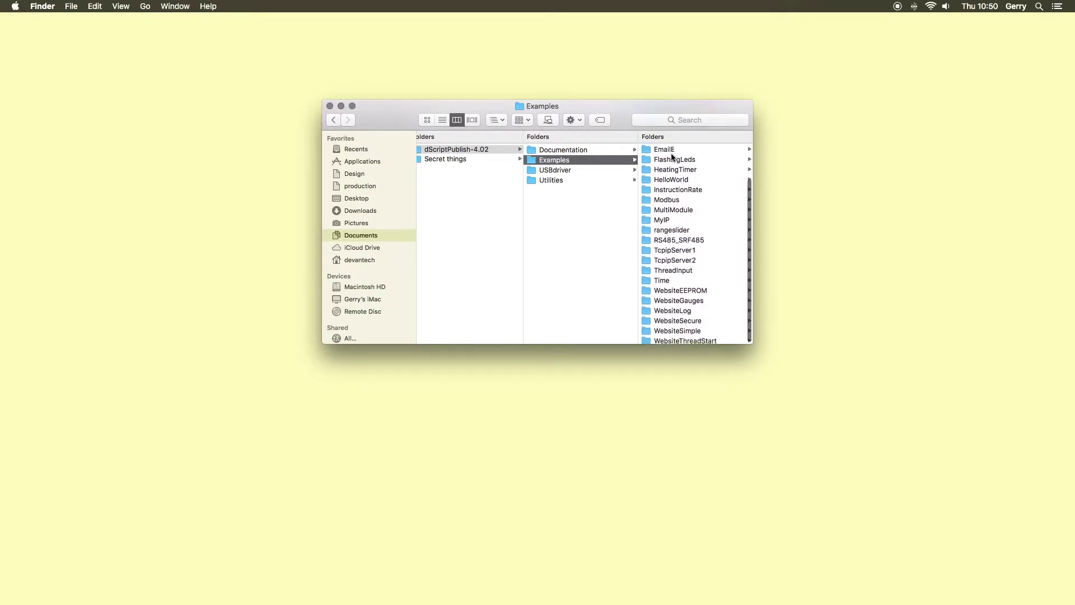
pyautogui.click(558, 172)
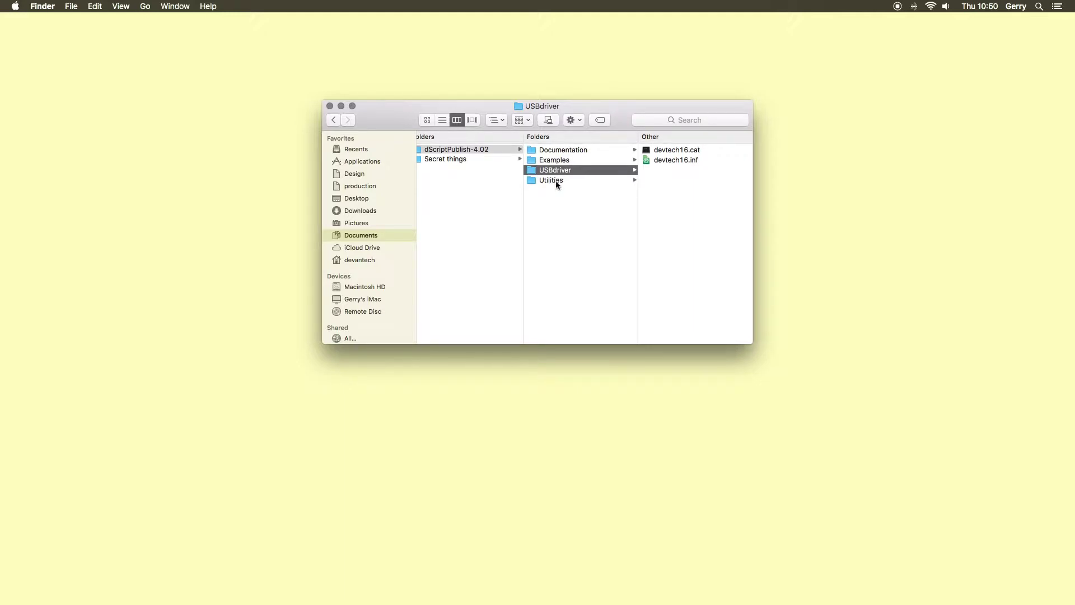
pyautogui.click(556, 181)
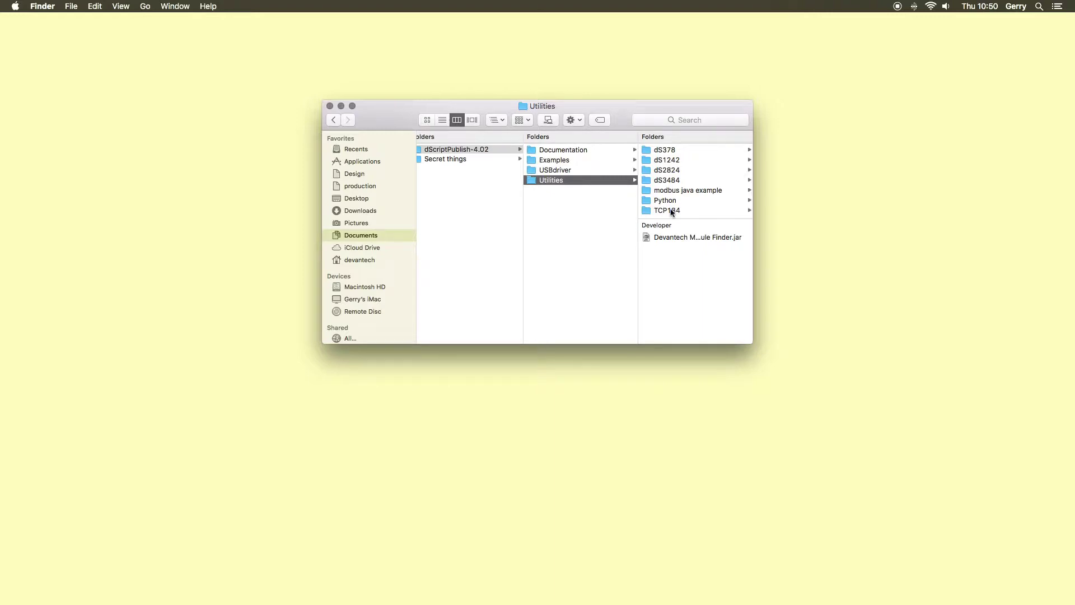
pyautogui.click(675, 239)
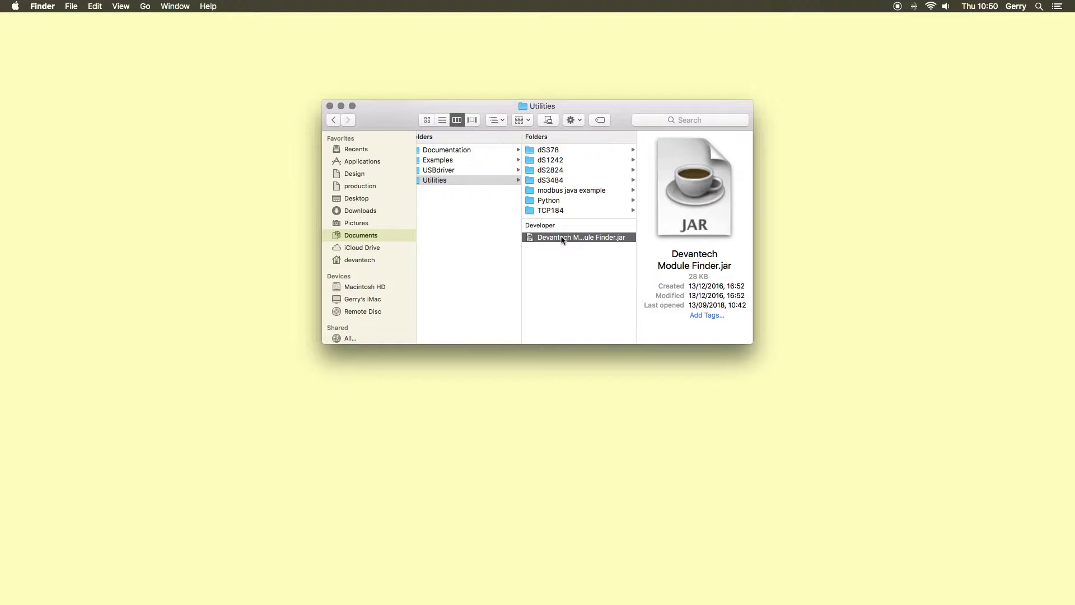
pyautogui.doubleClick(562, 238)
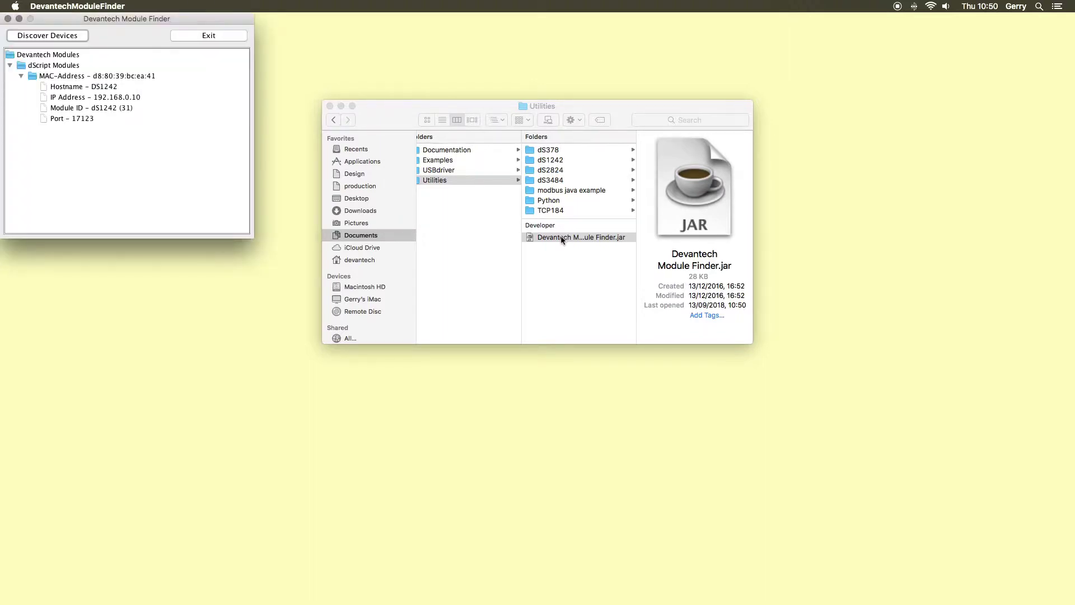
# Step: Select the DS1242 module's IP address 192.168.0.10 in the module list
pyautogui.click(128, 97)
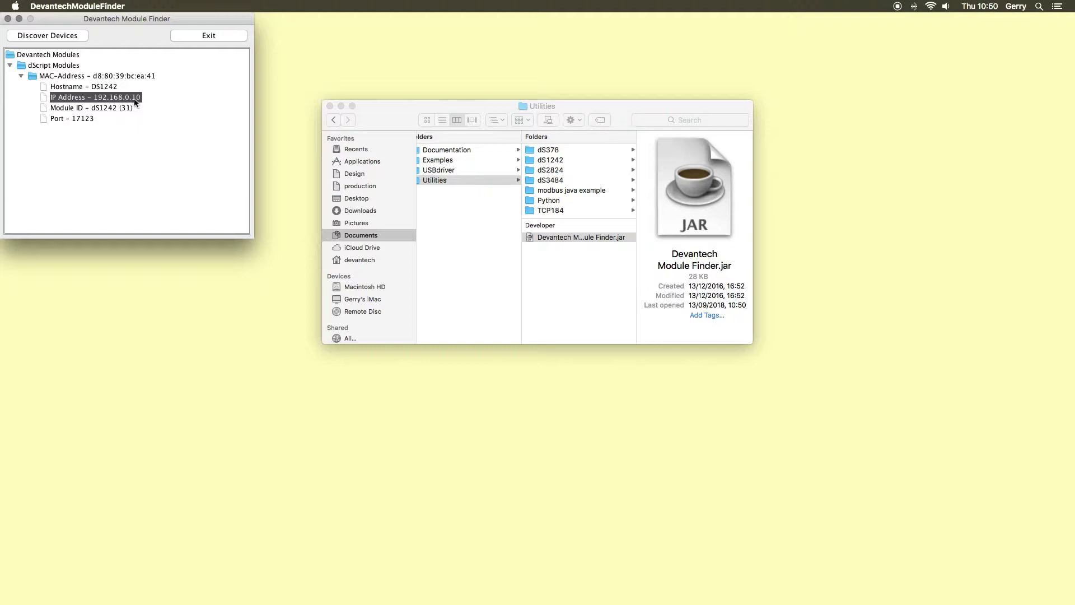
# Step: Close Module Finder, load 192.168.0.10/_config.htm in Firefox and view the Network settings
pyautogui.click(8, 19)
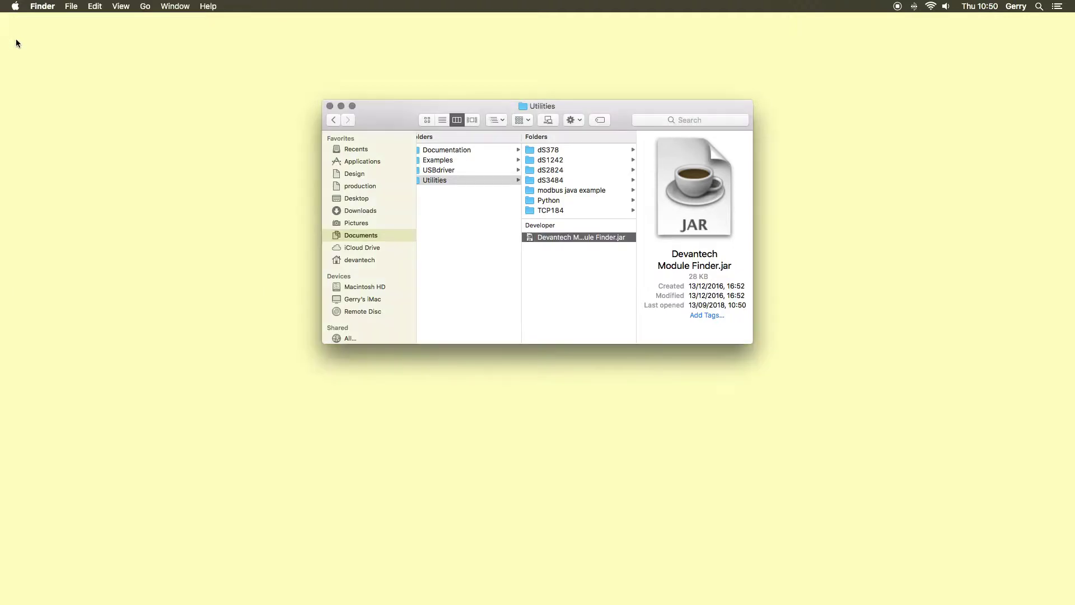
pyautogui.moveTo(1, 135)
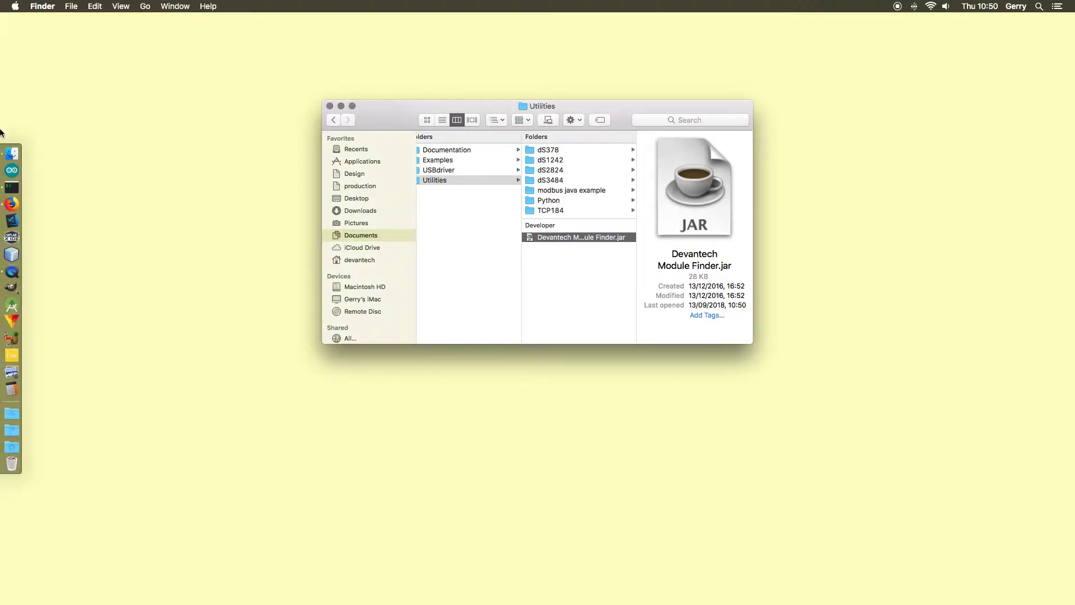
pyautogui.click(19, 204)
pyautogui.click(257, 40)
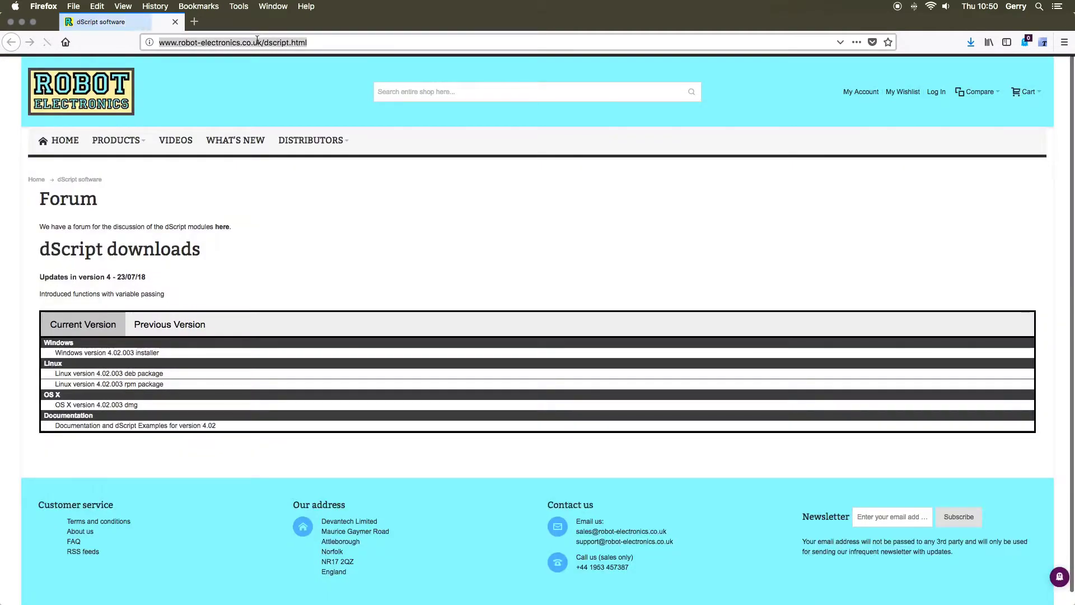
pyautogui.write('192')
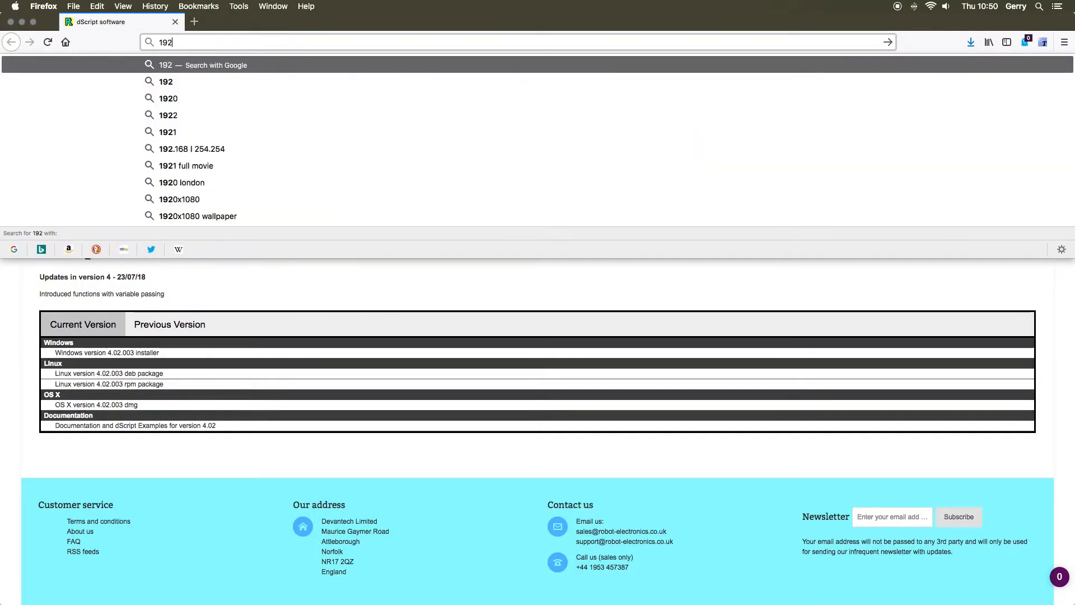
pyautogui.write('.168.0.')
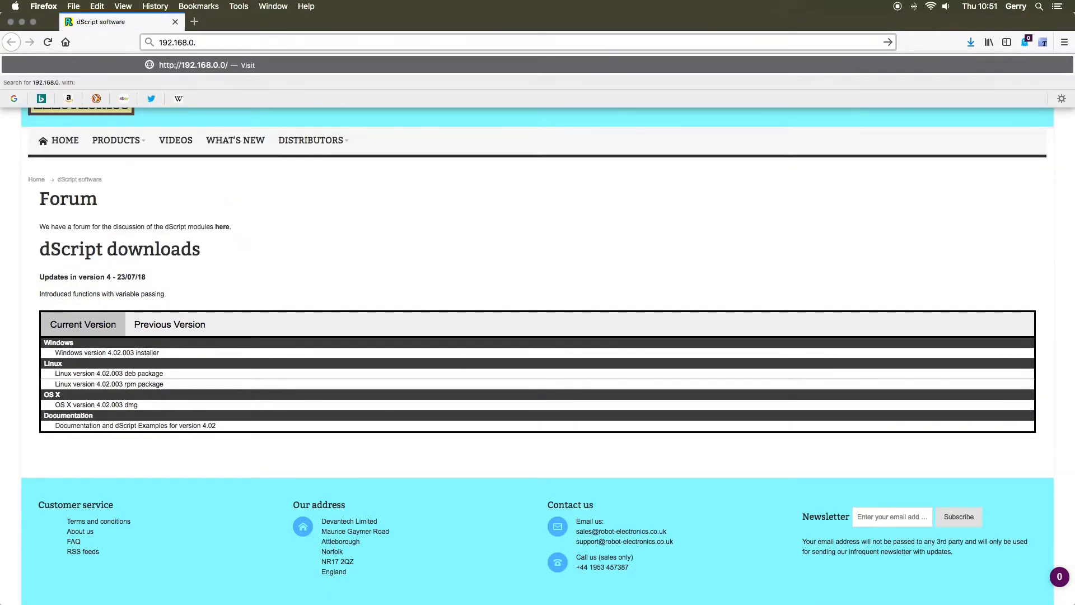
pyautogui.write('10/_config.')
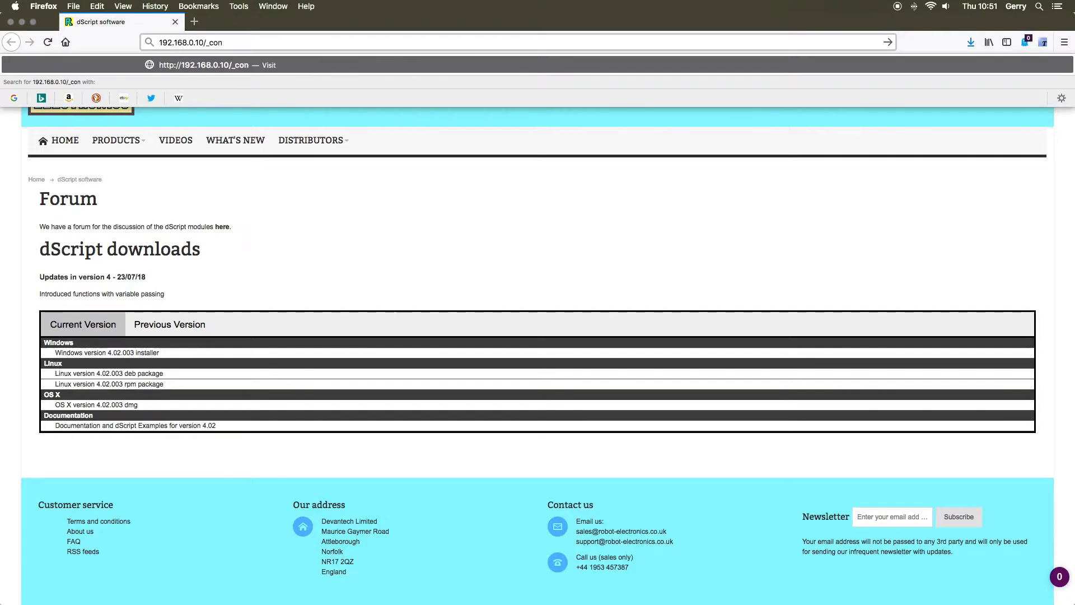
pyautogui.write('htm')
pyautogui.press('Return')
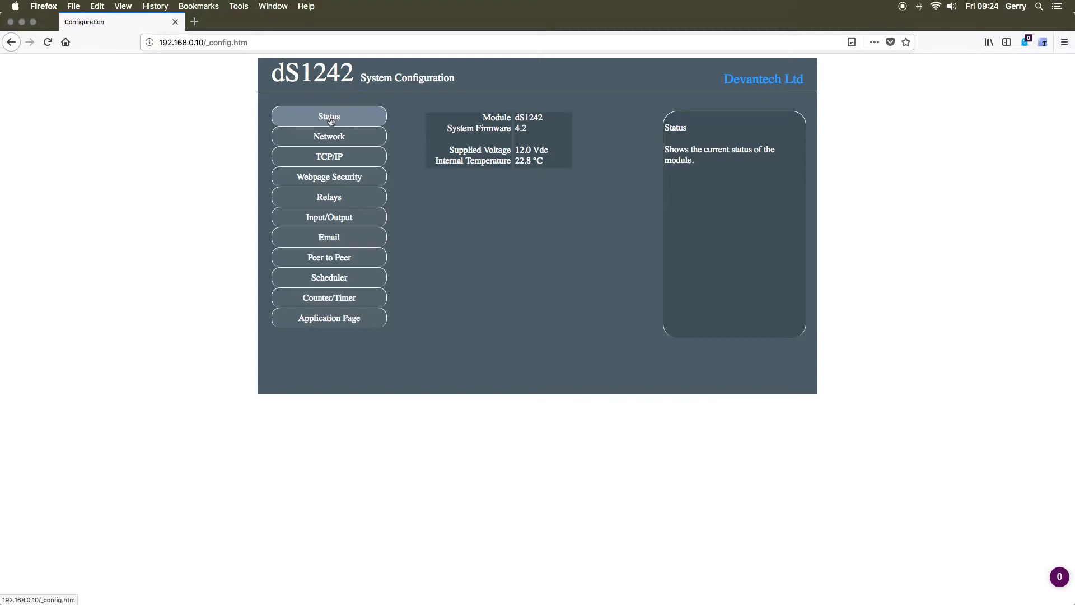
pyautogui.click(330, 138)
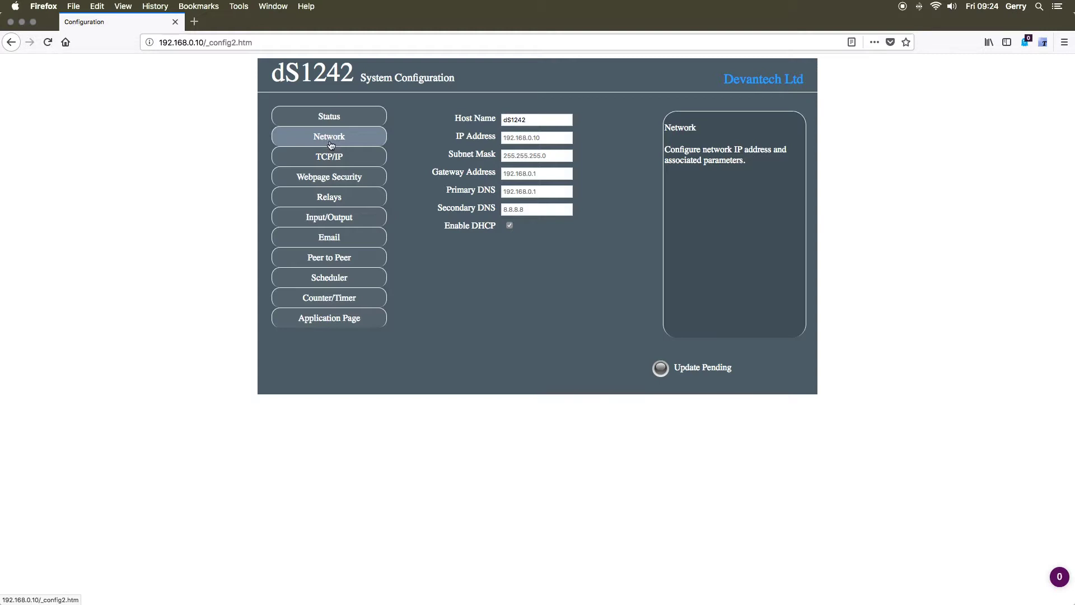
# Step: Step through the TCP/IP, Webpage Security and Relays configuration pages
pyautogui.click(331, 157)
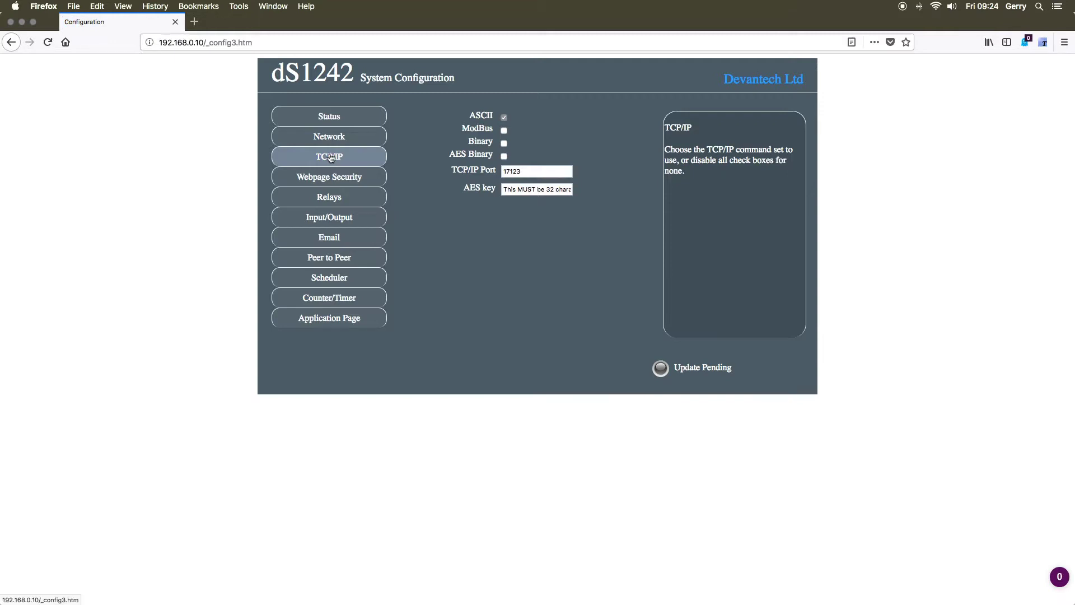
pyautogui.click(326, 178)
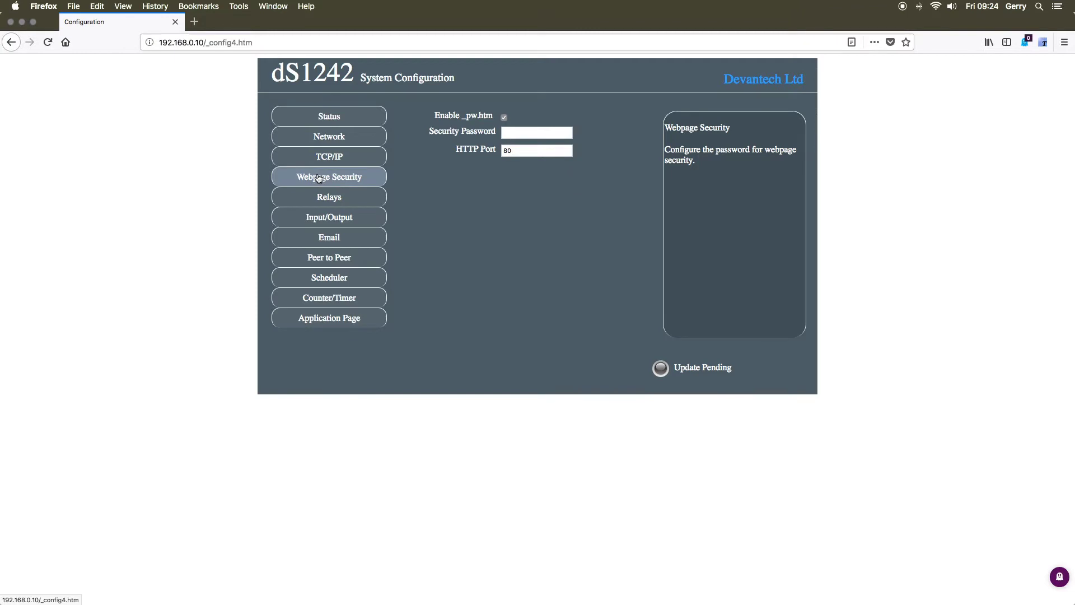
pyautogui.click(329, 198)
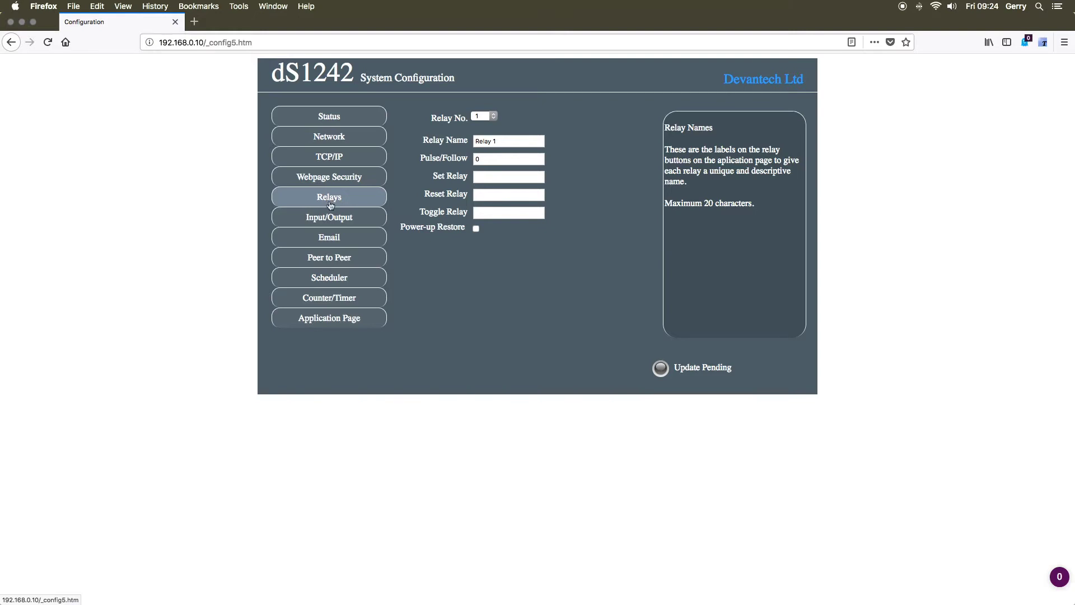
# Step: Browse the Input/Output, Email and Peer to Peer configuration pages
pyautogui.click(332, 221)
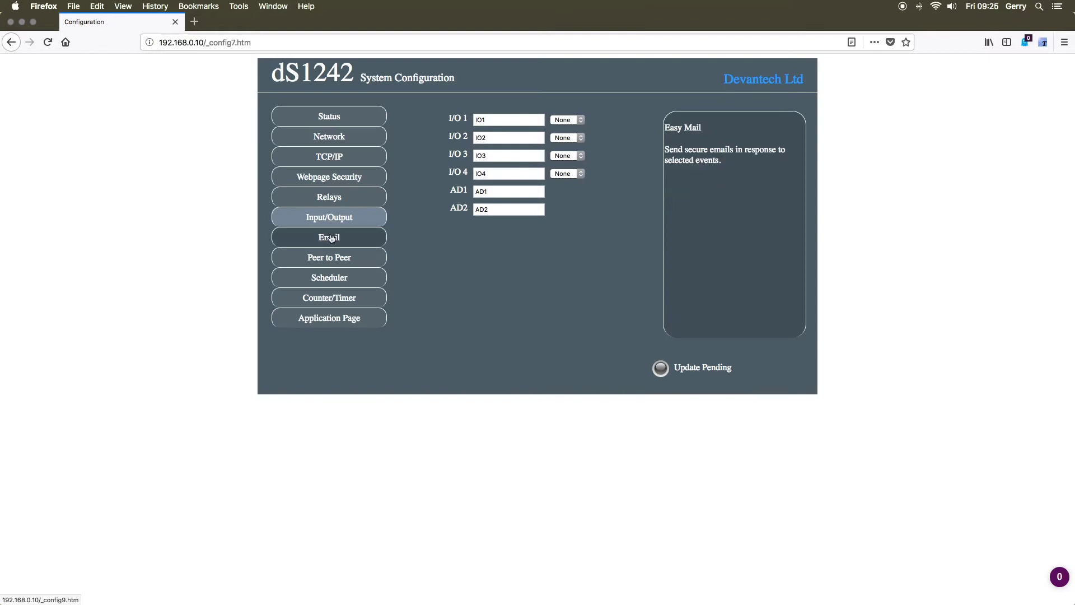
pyautogui.click(332, 239)
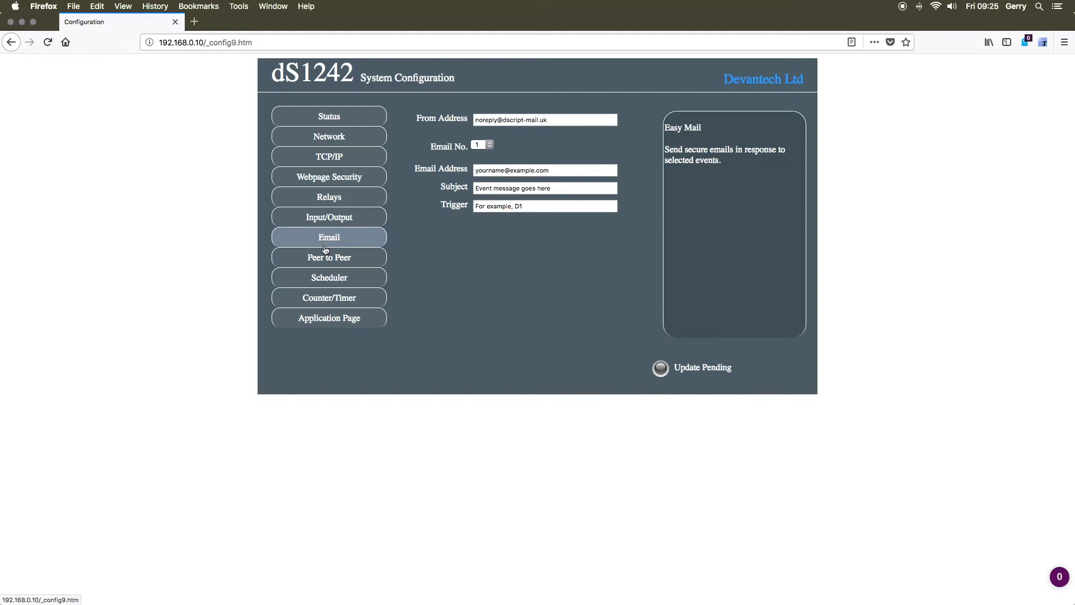
pyautogui.click(328, 261)
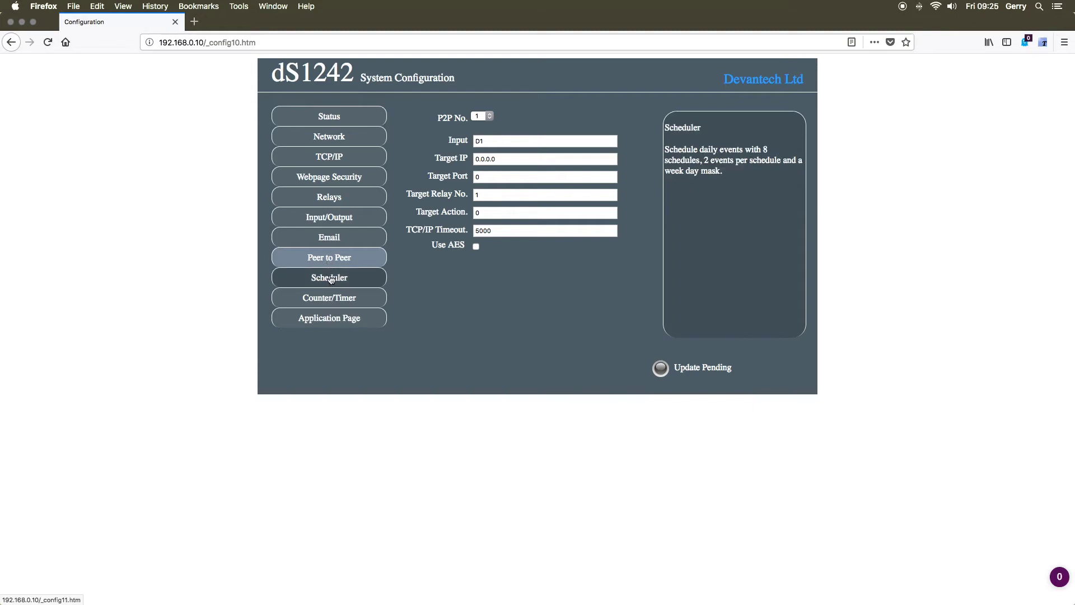
# Step: View the Scheduler page, then the Counter/Timer page with counter 1 at 0
pyautogui.click(330, 279)
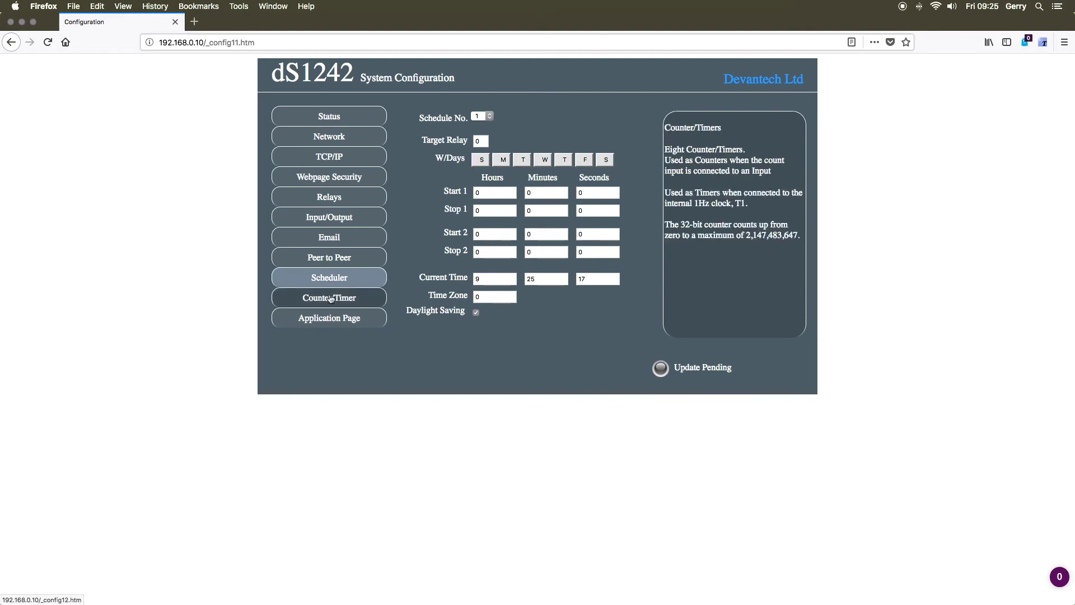
pyautogui.click(331, 299)
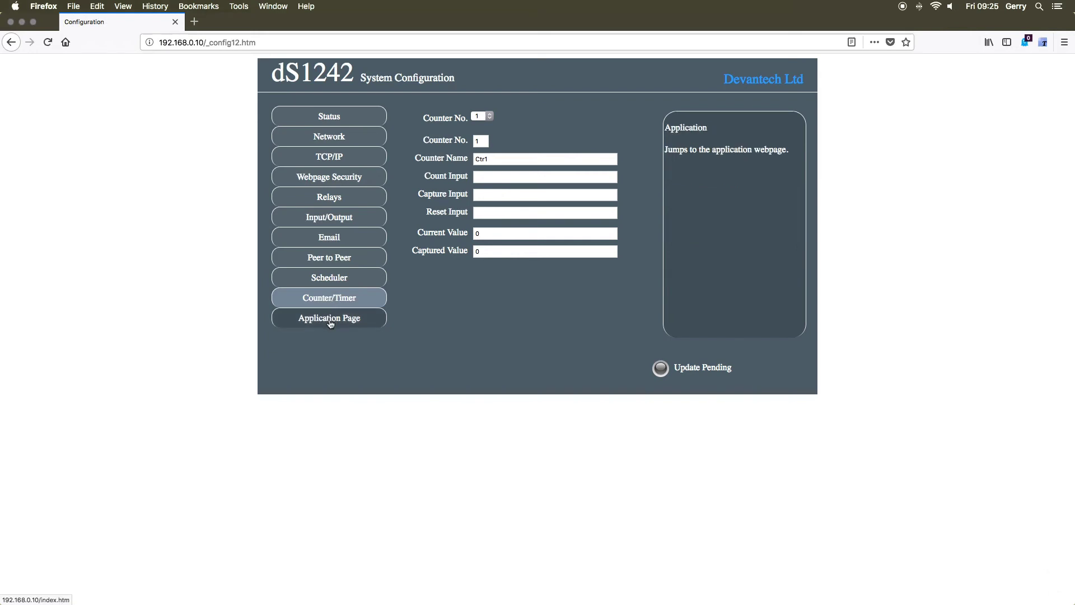
pyautogui.click(331, 323)
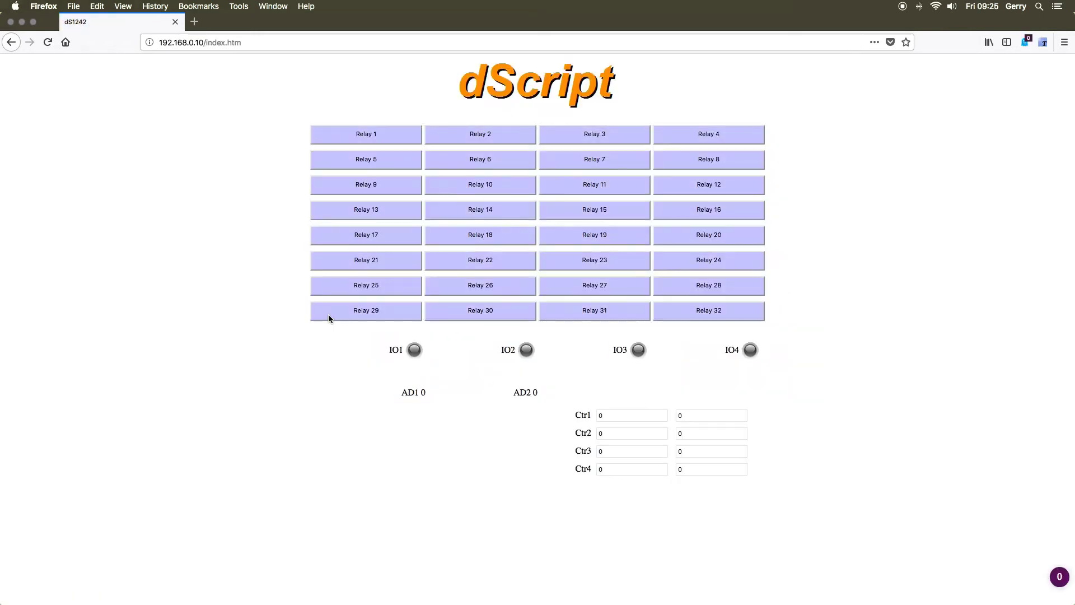